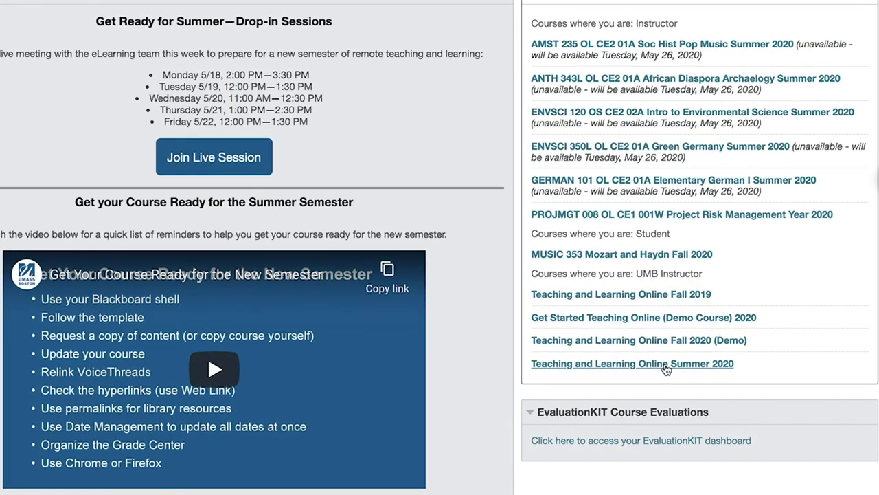
Open the Teaching and Learning Online Summer 2020 course from the My Courses list
{"action": "left_click", "coordinate": [672, 366]}
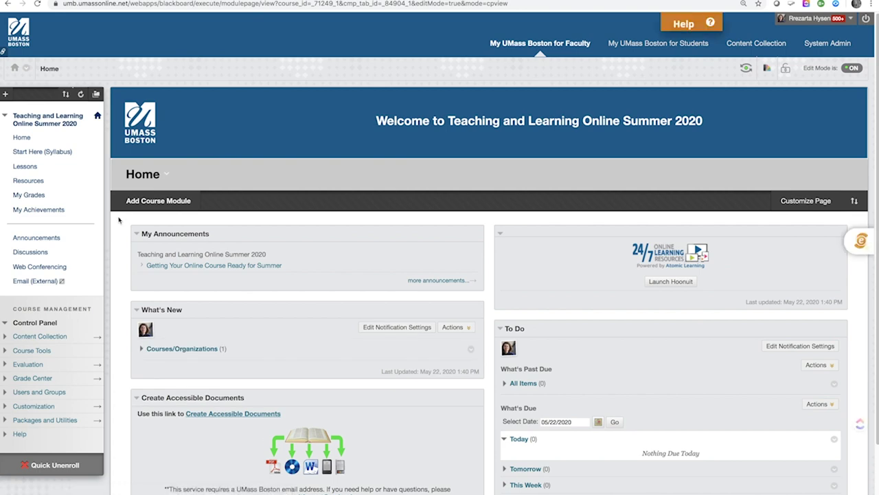
{"action": "scroll", "coordinate": [118, 220], "scroll_direction": "down", "scroll_amount": 2}
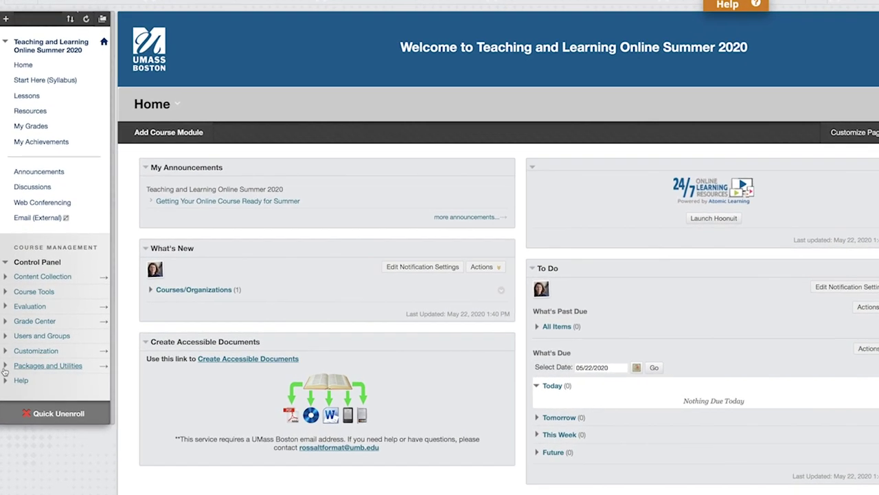
Open Course Copy under Packages and Utilities in the Control Panel
{"action": "left_click", "coordinate": [5, 366]}
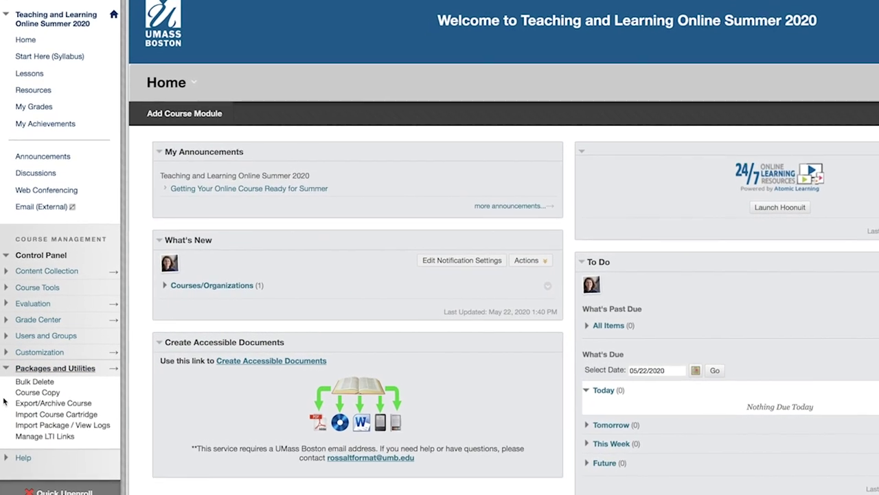
{"action": "left_click", "coordinate": [41, 397]}
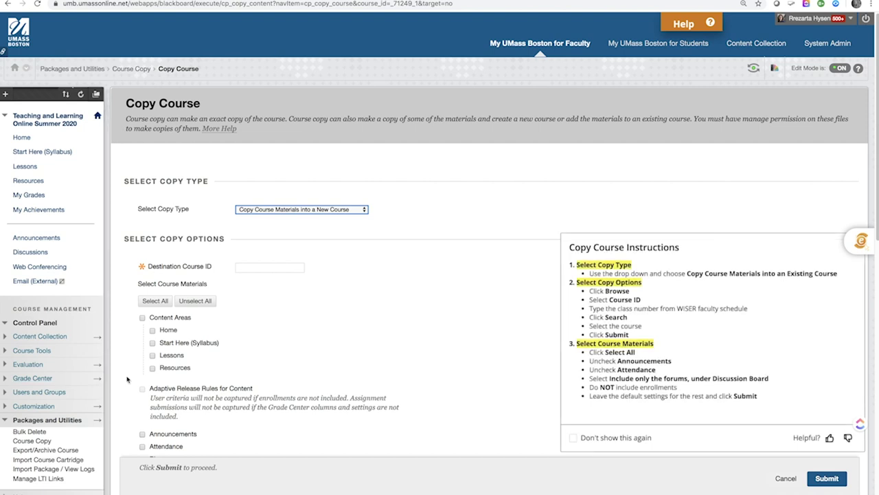
{"action": "scroll", "coordinate": [127, 378], "scroll_direction": "down", "scroll_amount": 2}
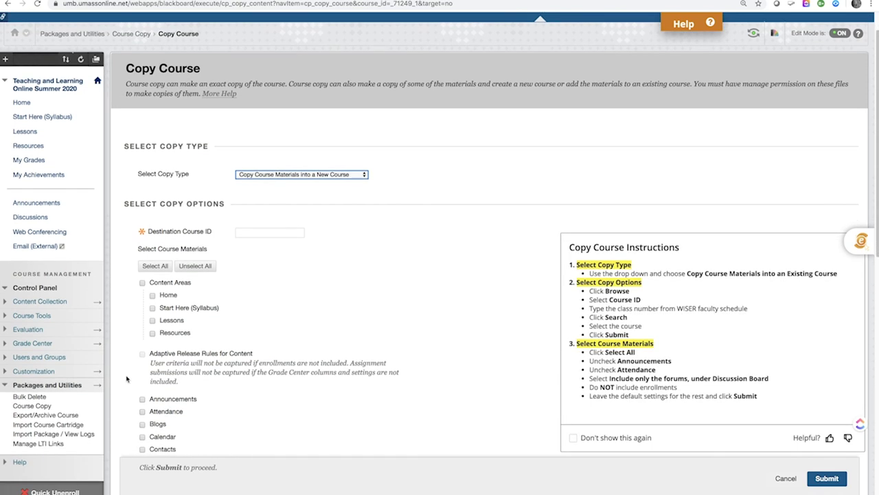
{"action": "scroll", "coordinate": [126, 379], "scroll_direction": "down", "scroll_amount": 1}
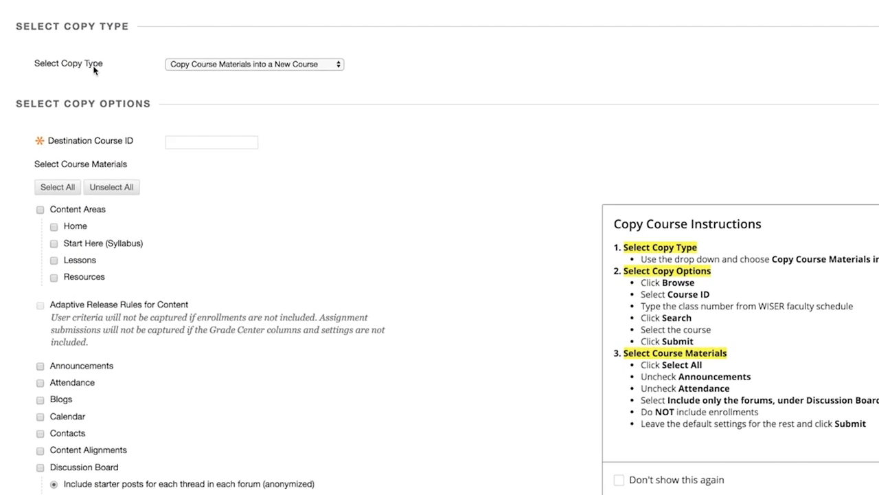
Switch the copy type to Copy Course Materials into an Existing Course
{"action": "left_click", "coordinate": [339, 66]}
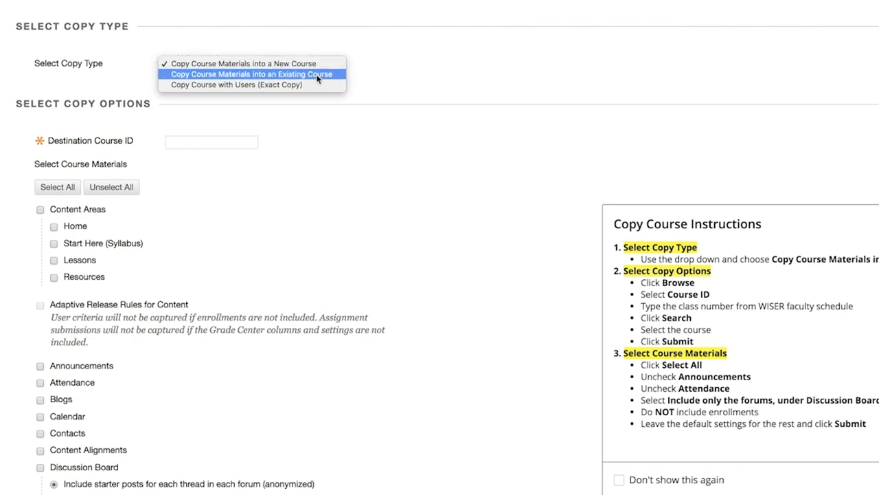
{"action": "left_click", "coordinate": [316, 74]}
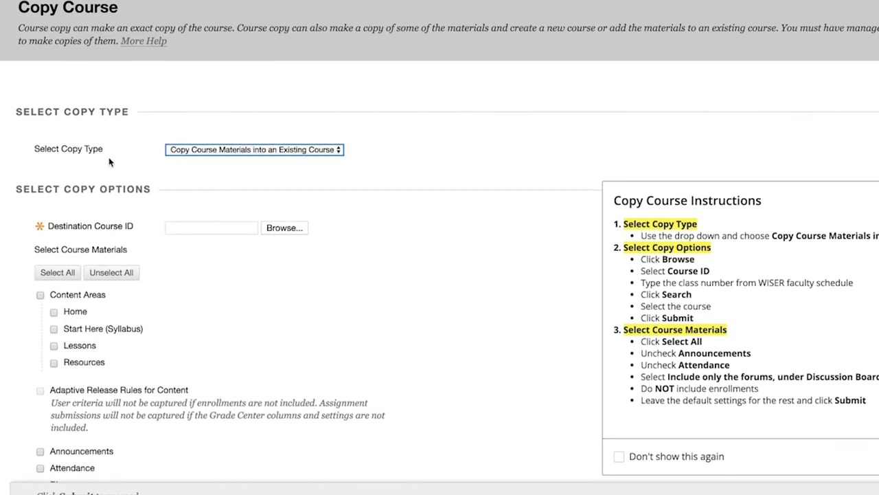
{"action": "scroll", "coordinate": [101, 195], "scroll_direction": "down", "scroll_amount": 1}
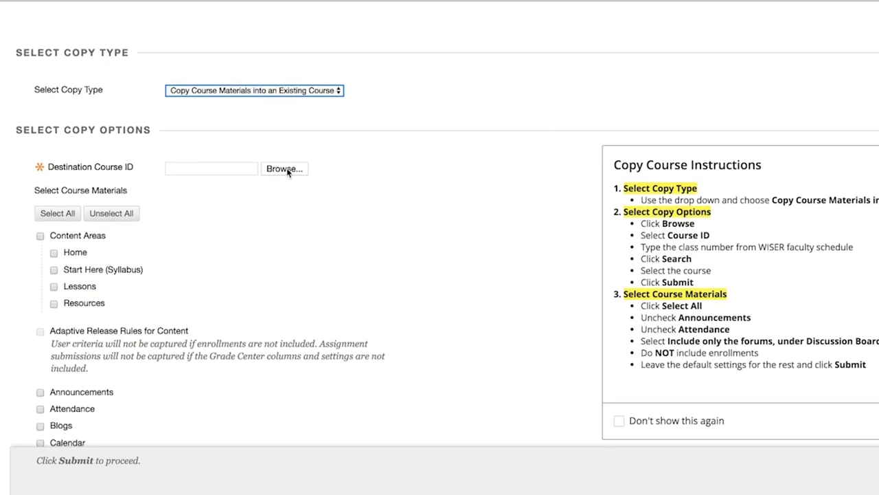
Search by Course ID for umb_practicecourse_20 and submit it as the destination course
{"action": "left_click", "coordinate": [284, 169]}
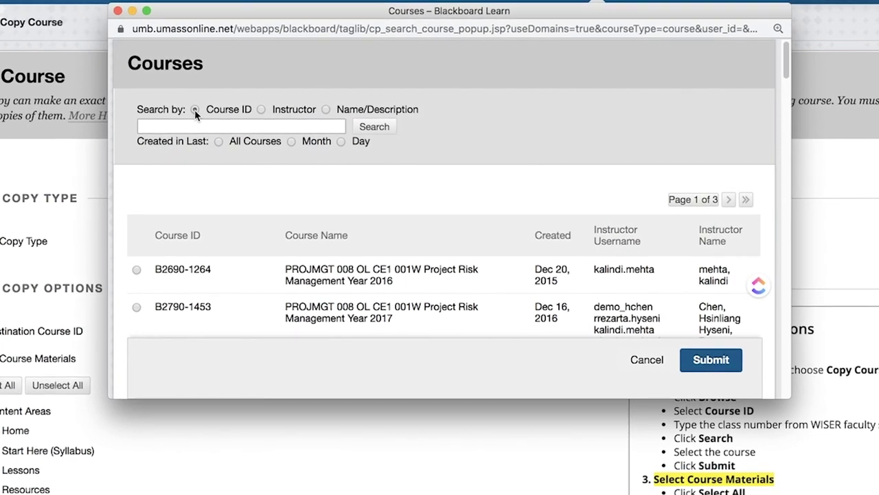
{"action": "left_click", "coordinate": [198, 110]}
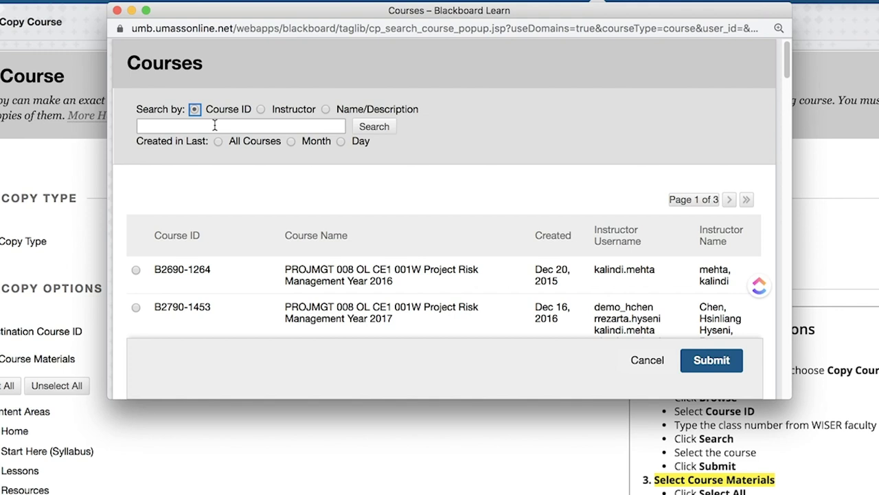
{"action": "left_click", "coordinate": [240, 127]}
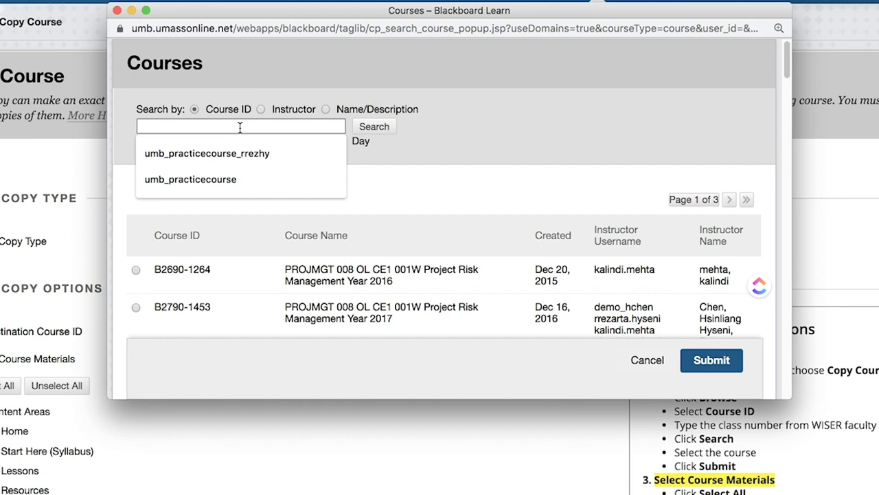
{"action": "type", "text": "umb_practicecourse_20"}
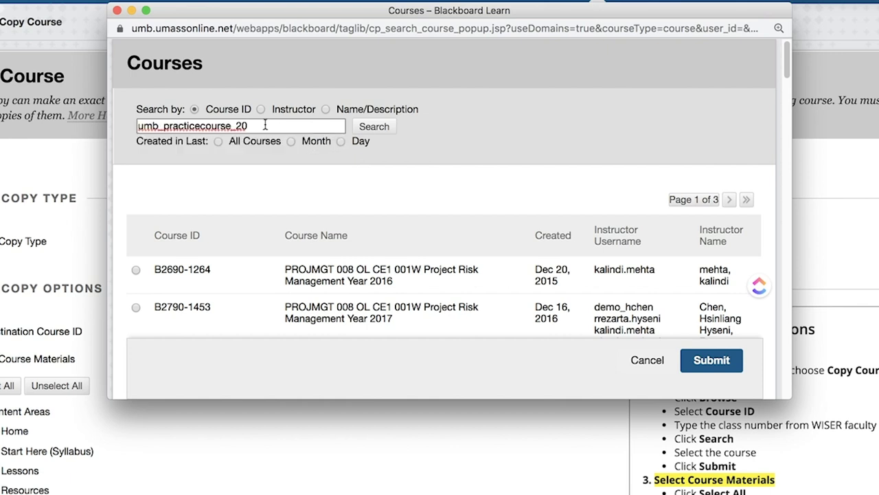
{"action": "left_click", "coordinate": [384, 131]}
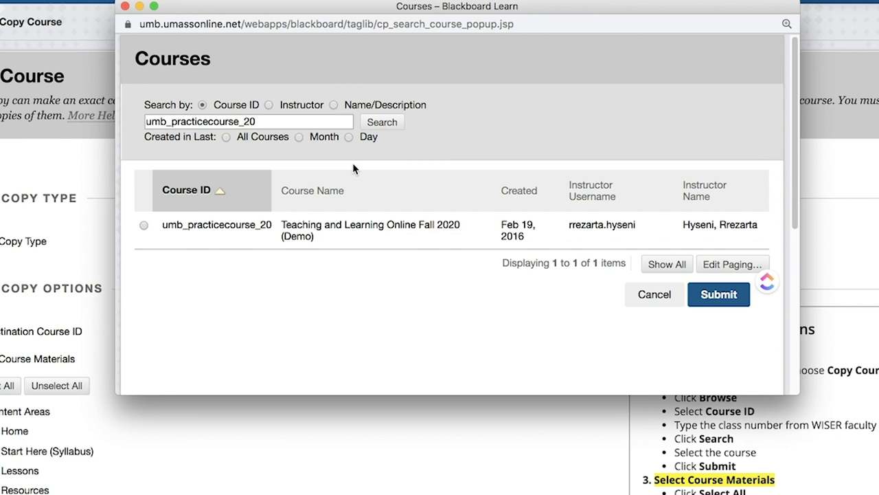
{"action": "left_click", "coordinate": [144, 227]}
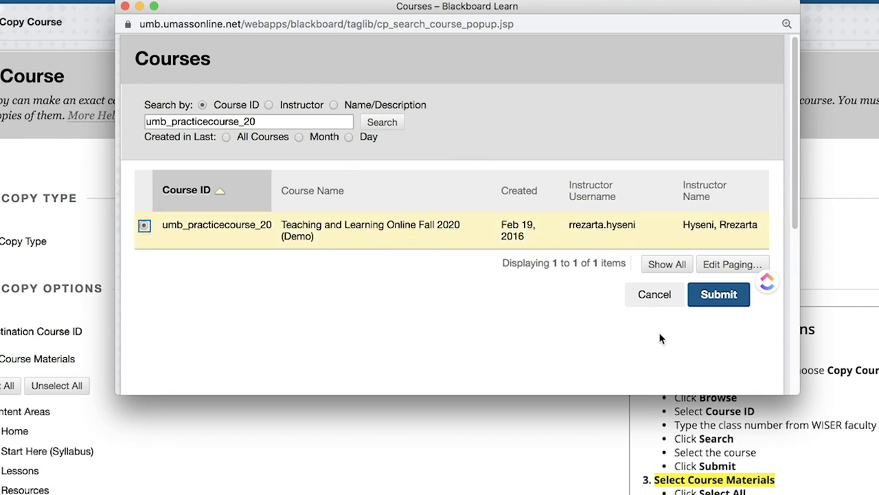
{"action": "left_click", "coordinate": [727, 297]}
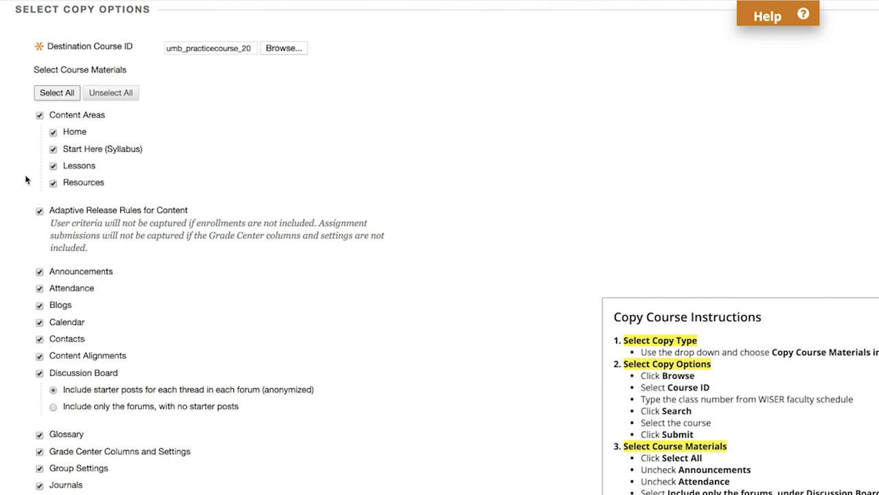
Exclude Announcements and Attendance, copy forums without starter posts, and submit the copy
{"action": "left_click", "coordinate": [39, 273]}
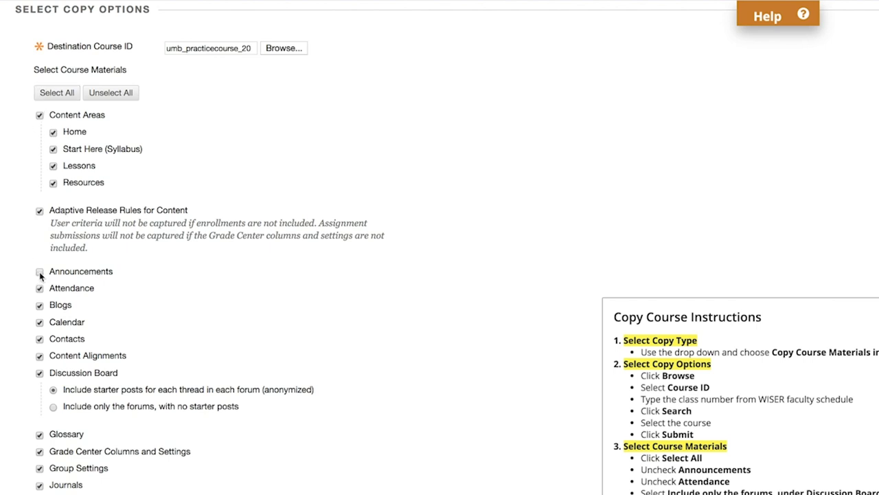
{"action": "left_click", "coordinate": [39, 289]}
{"action": "left_click", "coordinate": [55, 407]}
{"action": "scroll", "coordinate": [14, 261], "scroll_direction": "down", "scroll_amount": 8}
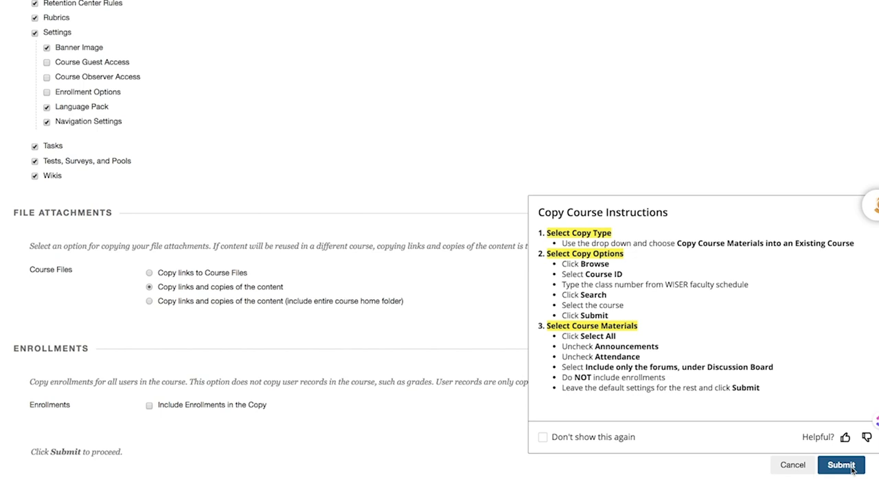
{"action": "left_click", "coordinate": [851, 467]}
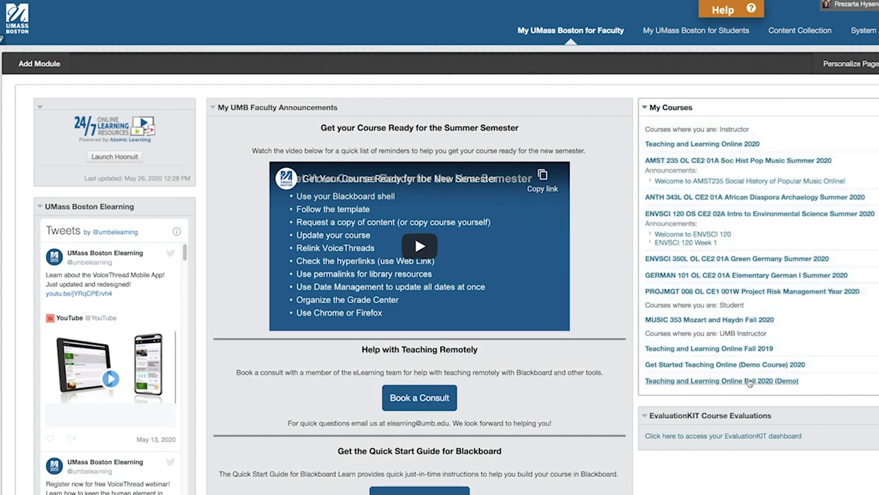
In the Fall 2020 (Demo) course, drag My Achievements and Resources above Announcements
{"action": "left_click", "coordinate": [750, 382]}
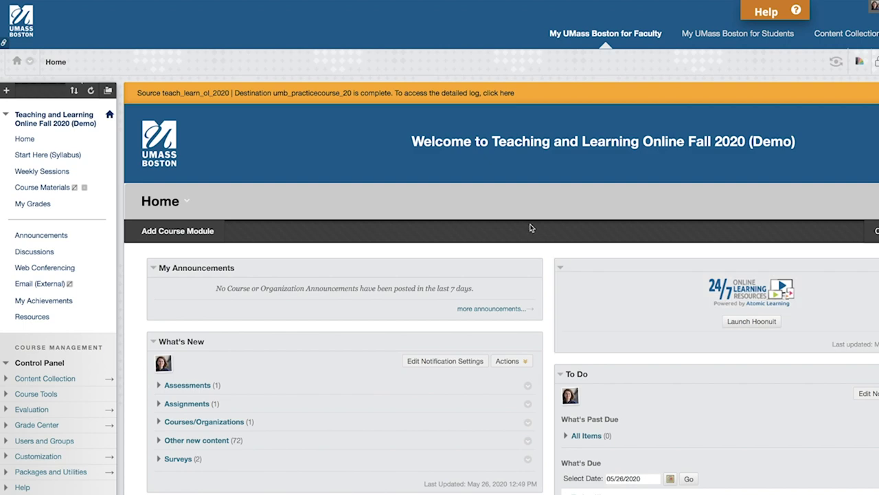
{"action": "scroll", "coordinate": [531, 226], "scroll_direction": "down", "scroll_amount": 2}
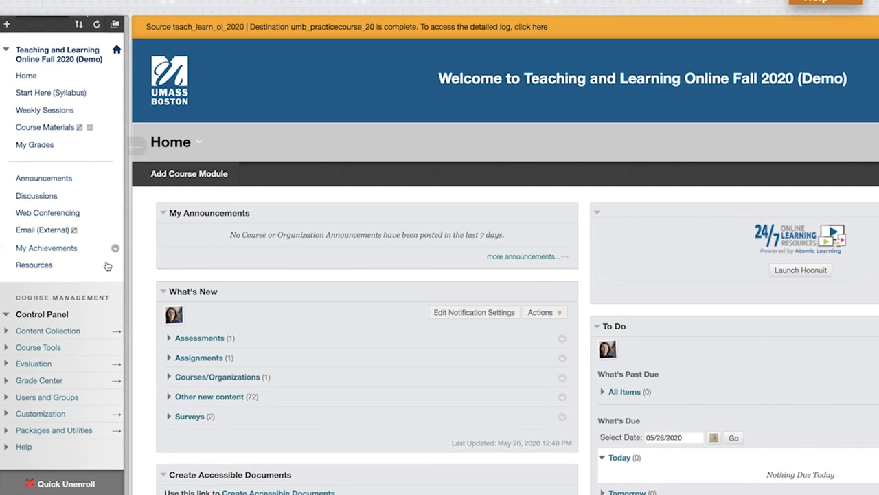
{"action": "left_click_drag", "start_coordinate": [16, 256], "coordinate": [31, 144]}
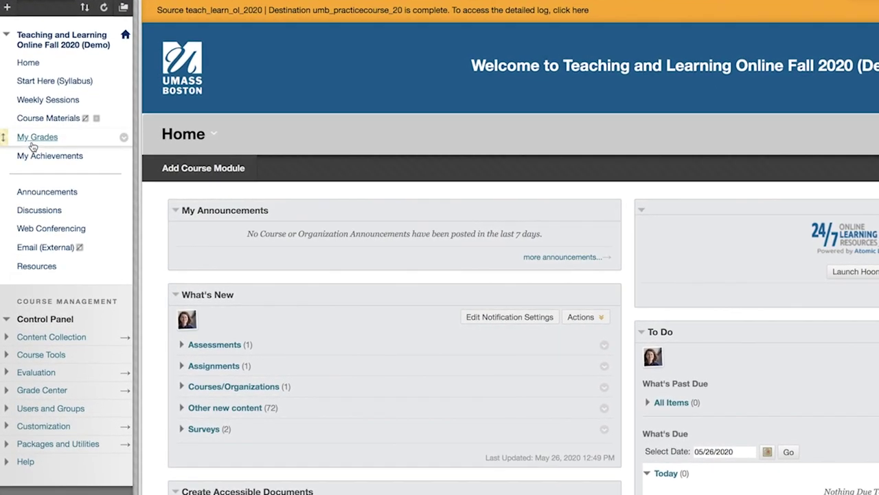
{"action": "left_click_drag", "start_coordinate": [20, 265], "coordinate": [28, 129]}
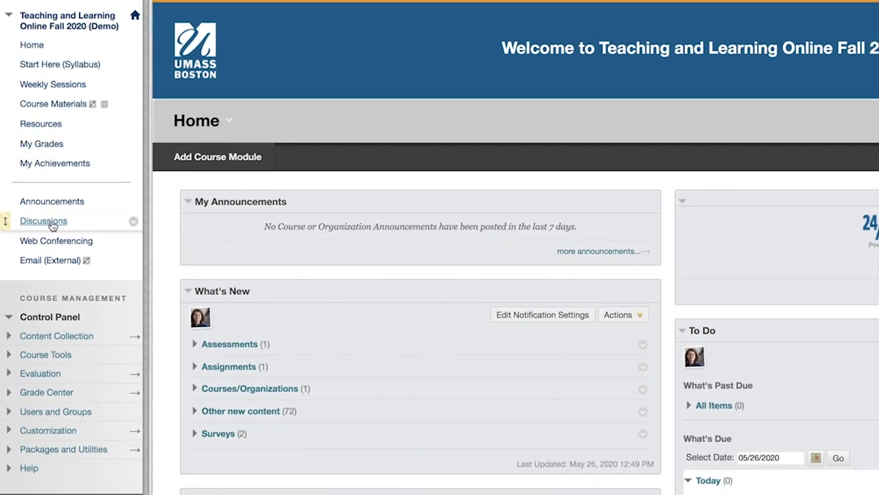
{"action": "left_click", "coordinate": [43, 223]}
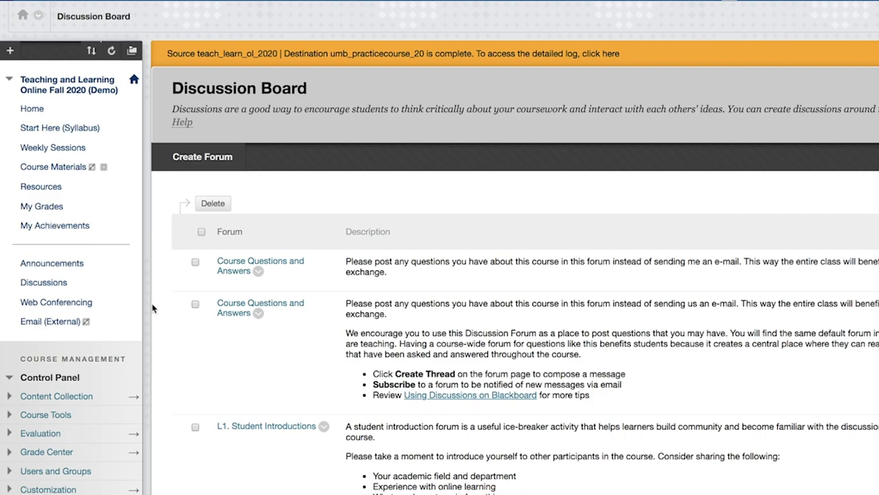
Delete the first, duplicate Course Questions and Answers forum from the Discussion Board
{"action": "left_click", "coordinate": [195, 261]}
{"action": "left_click", "coordinate": [258, 271]}
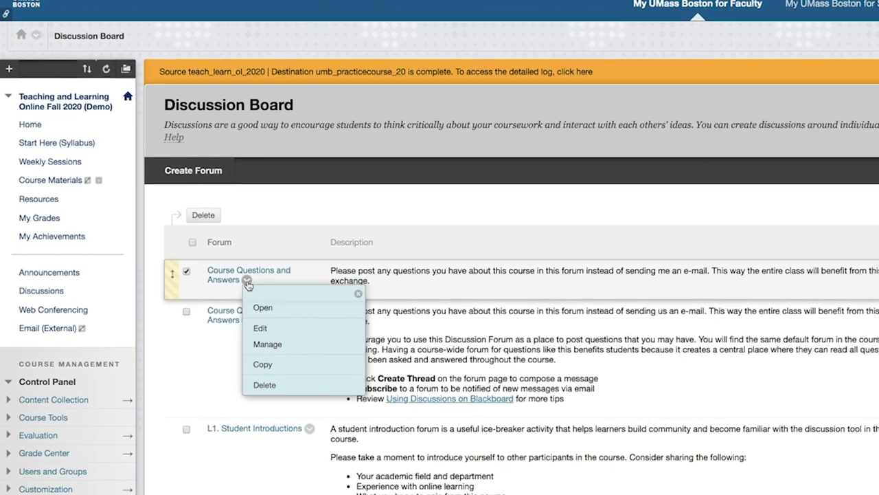
{"action": "left_click", "coordinate": [264, 385]}
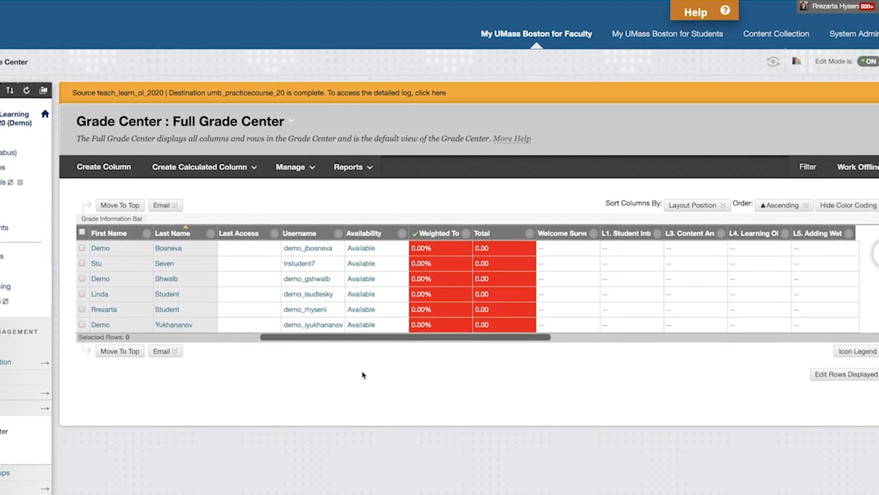
Scroll the Full Grade Center grid right and delete the Weighted Total column
{"action": "left_click_drag", "start_coordinate": [399, 338], "coordinate": [710, 379]}
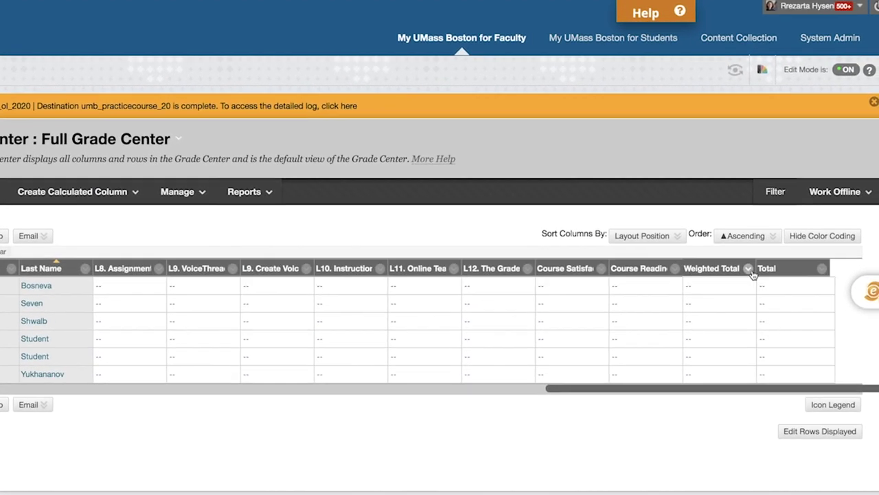
{"action": "left_click", "coordinate": [748, 268]}
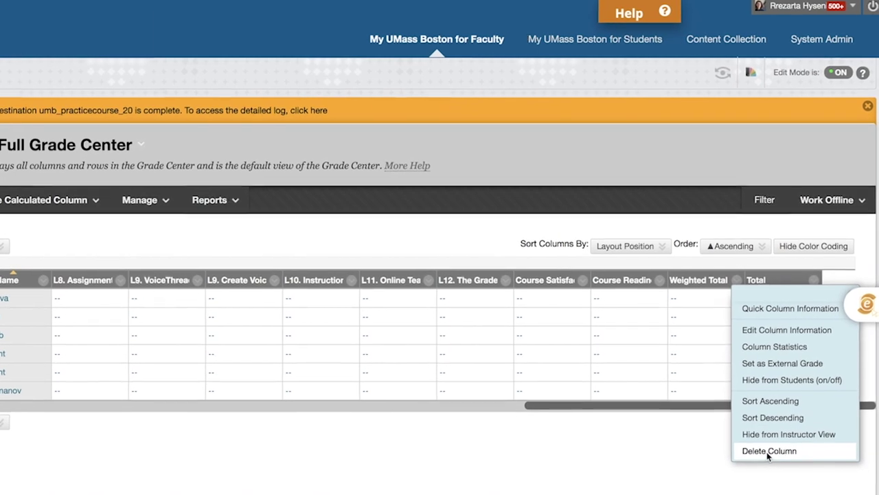
{"action": "left_click", "coordinate": [767, 451]}
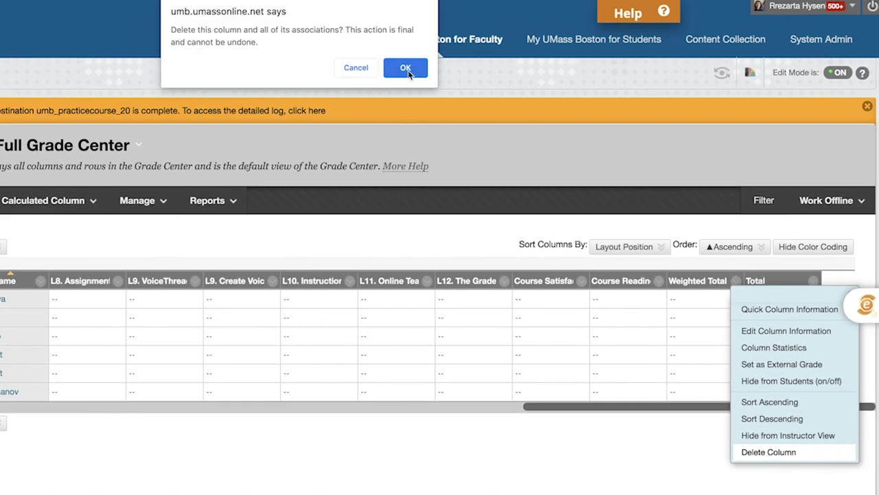
{"action": "left_click", "coordinate": [406, 69]}
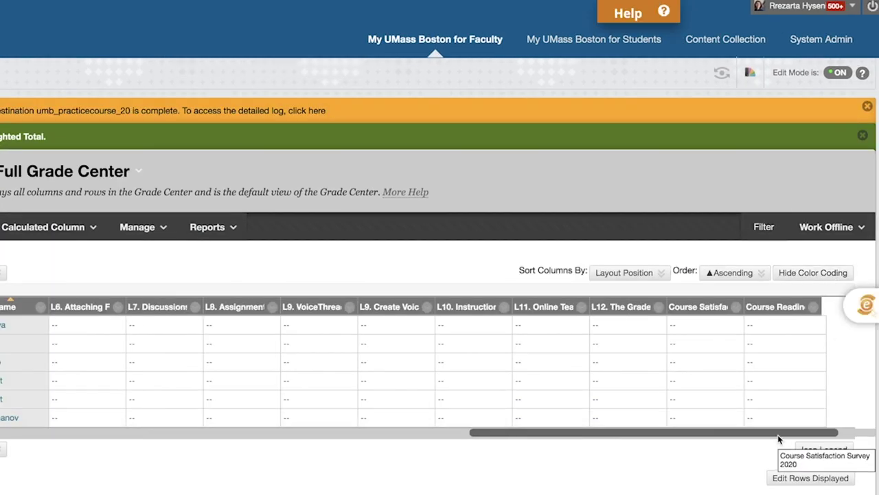
{"action": "left_click_drag", "start_coordinate": [778, 439], "coordinate": [845, 435]}
{"action": "left_click", "coordinate": [813, 306]}
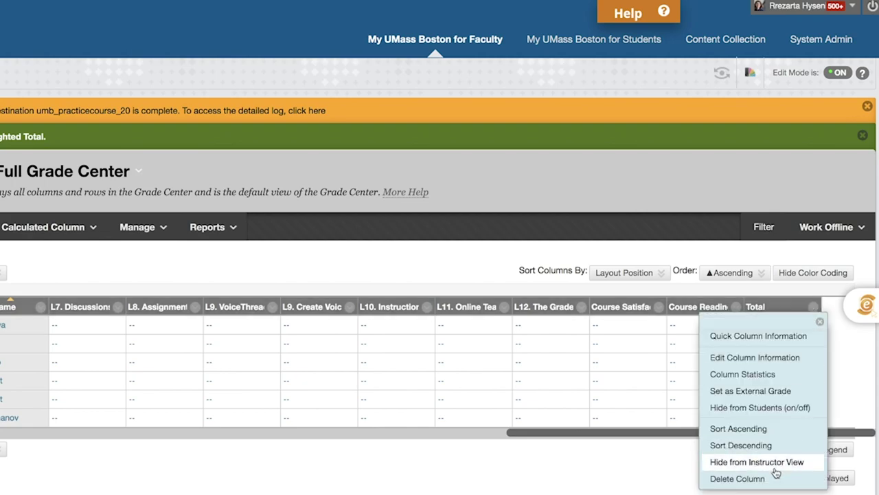